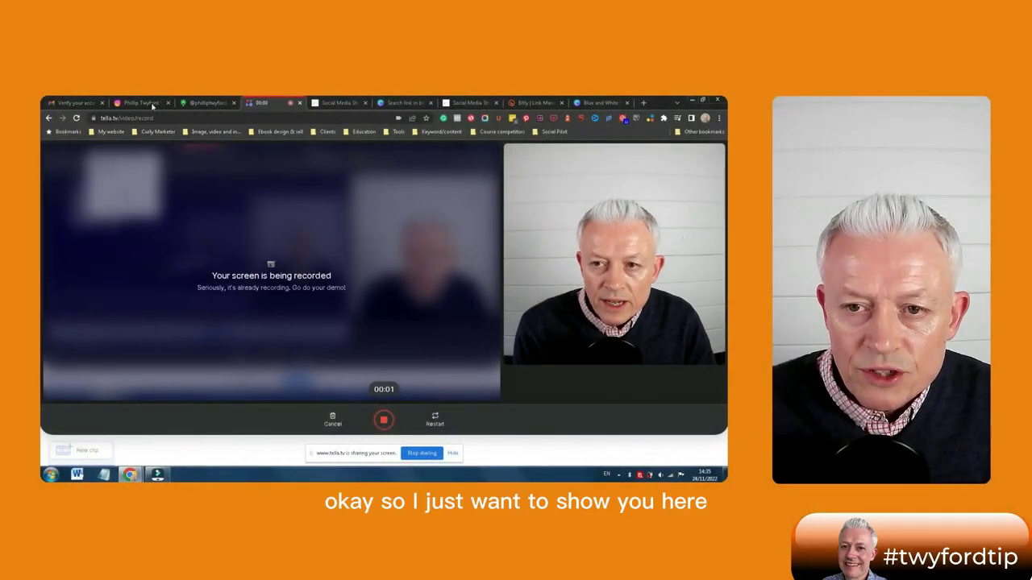
- Bring up the Instagram profile page whose bio holds the linktr.ee link
left_click(149, 104)
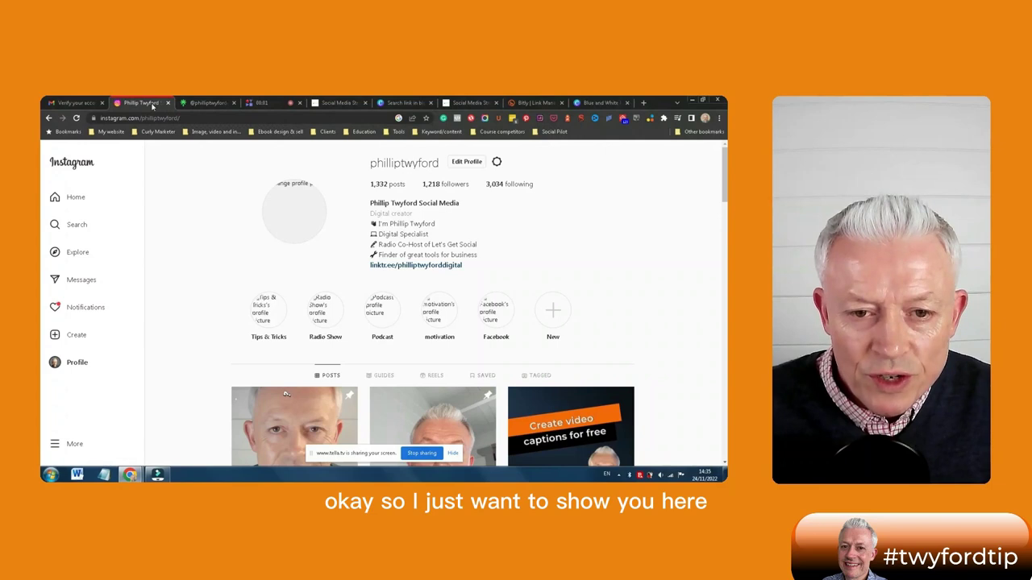
- Open the bio's Linktree page, scroll its seven links, and hide the screen-share bar
left_click(418, 269)
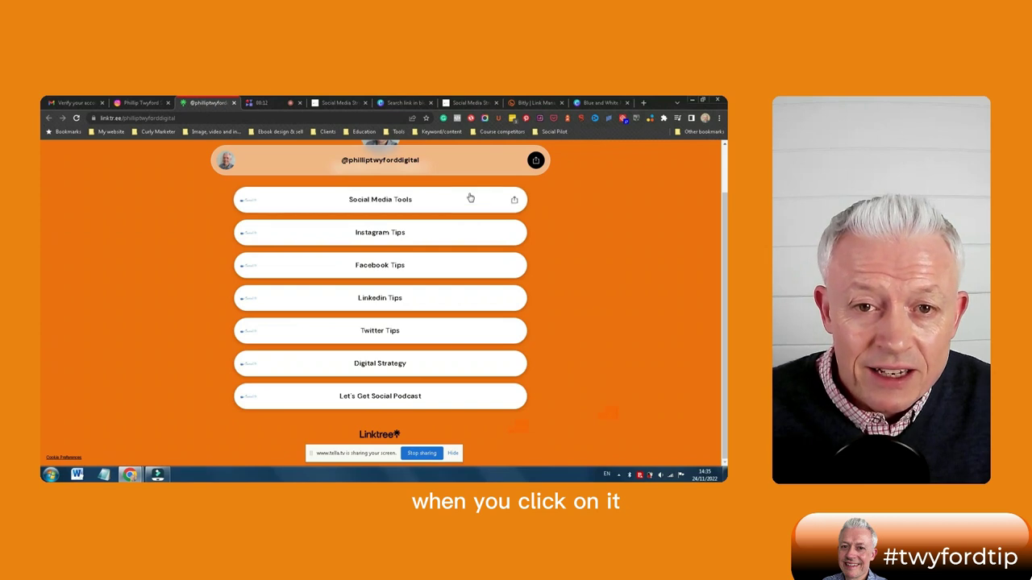
scroll(470, 198, "up", 2)
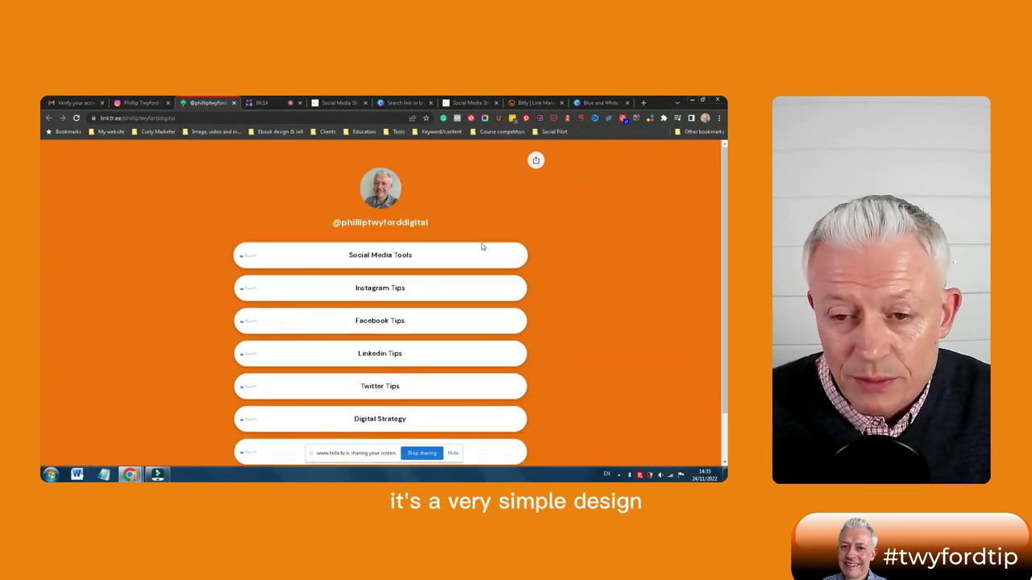
scroll(422, 256, "down", 1)
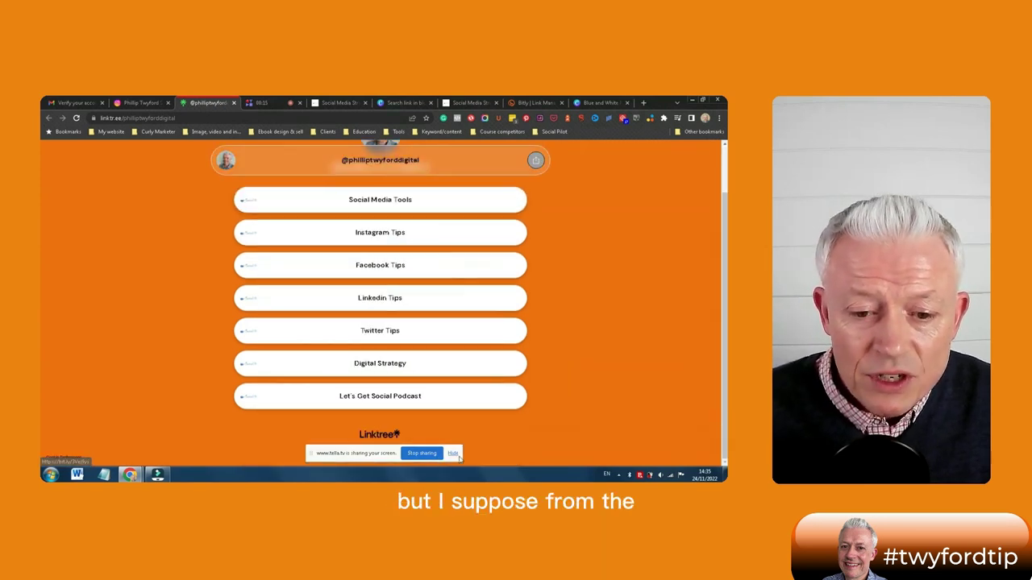
left_click(453, 453)
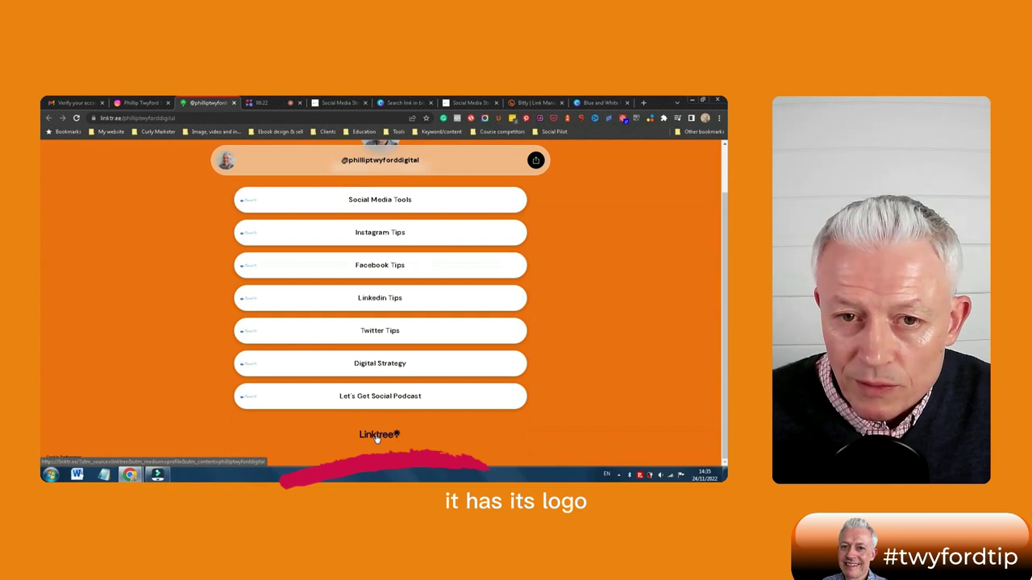
scroll(379, 440, "up", 1)
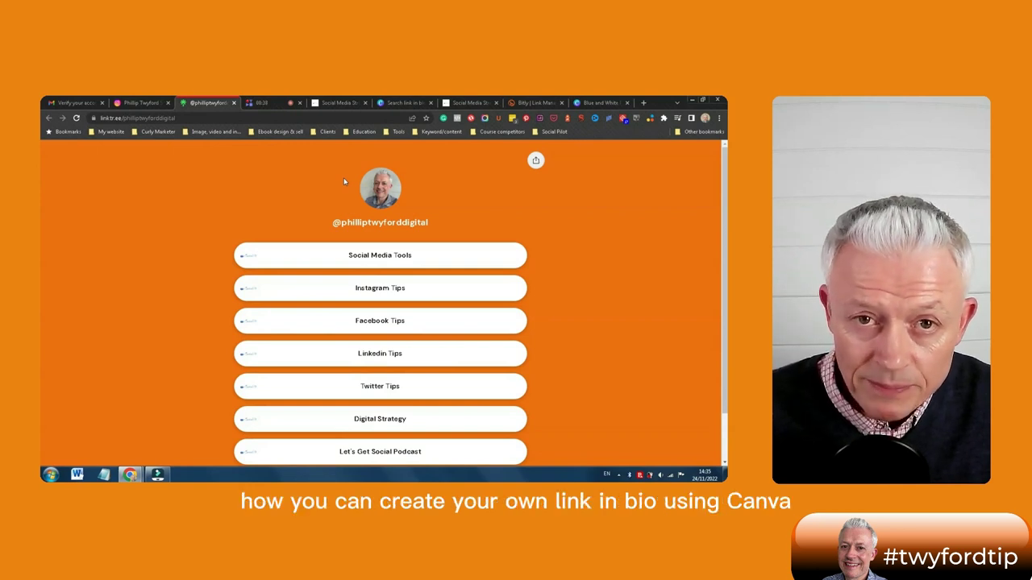
- Rerun the 'link in bio' search and open the Blue and White Professional Modern Business Bio Link template
left_click(410, 103)
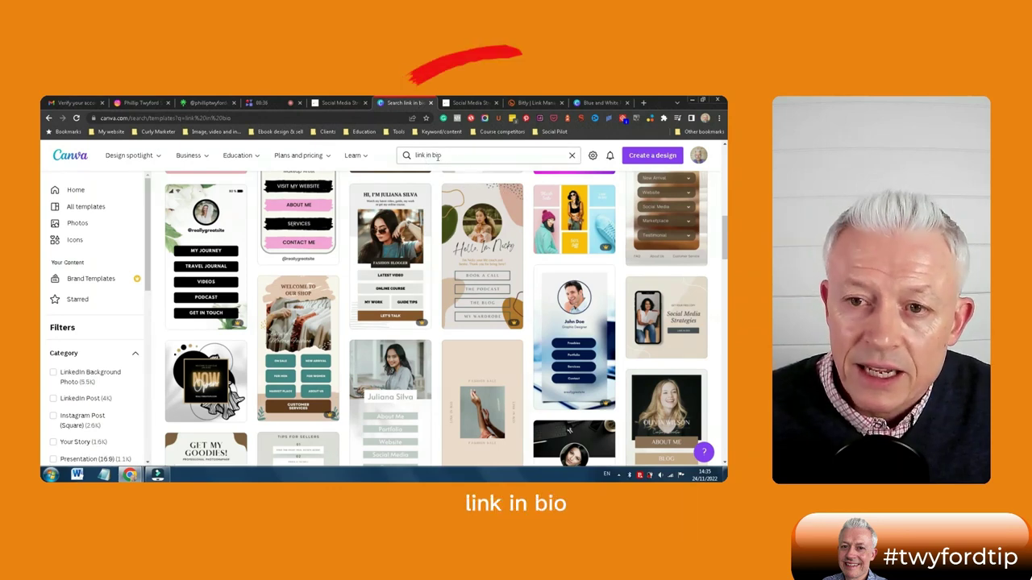
key("Return")
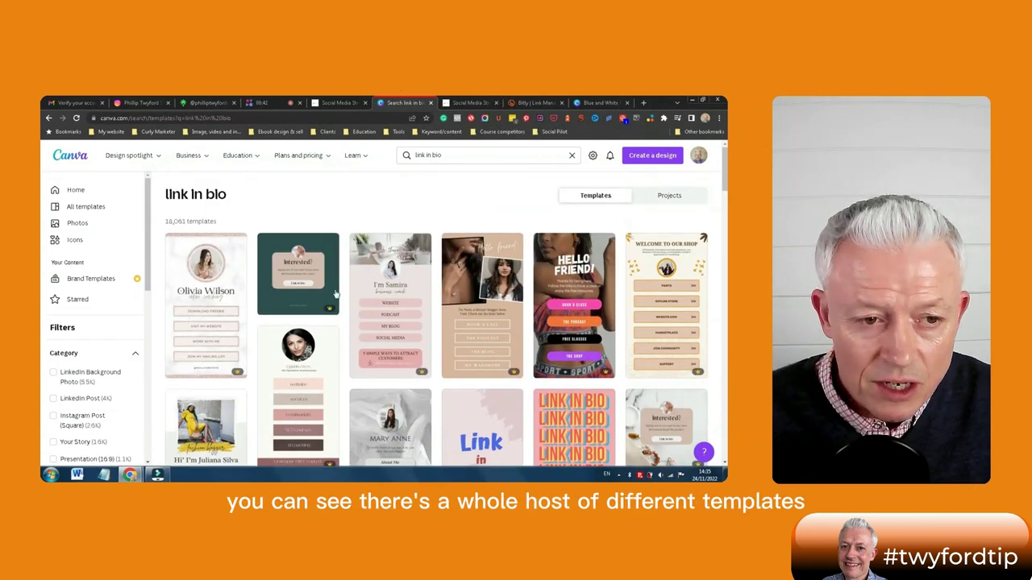
scroll(539, 276, "down", 2)
scroll(539, 276, "down", 4)
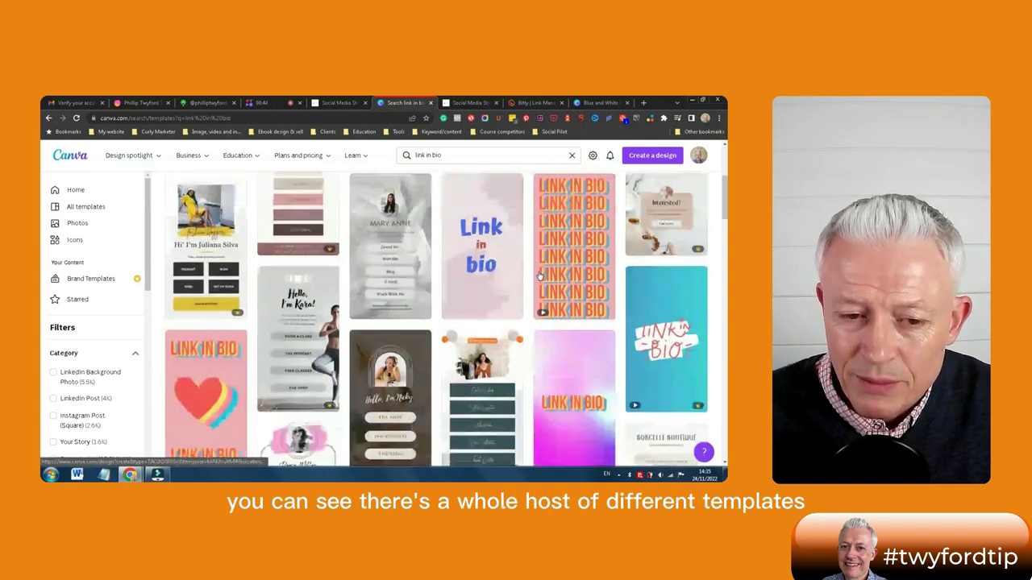
scroll(539, 276, "down", 6)
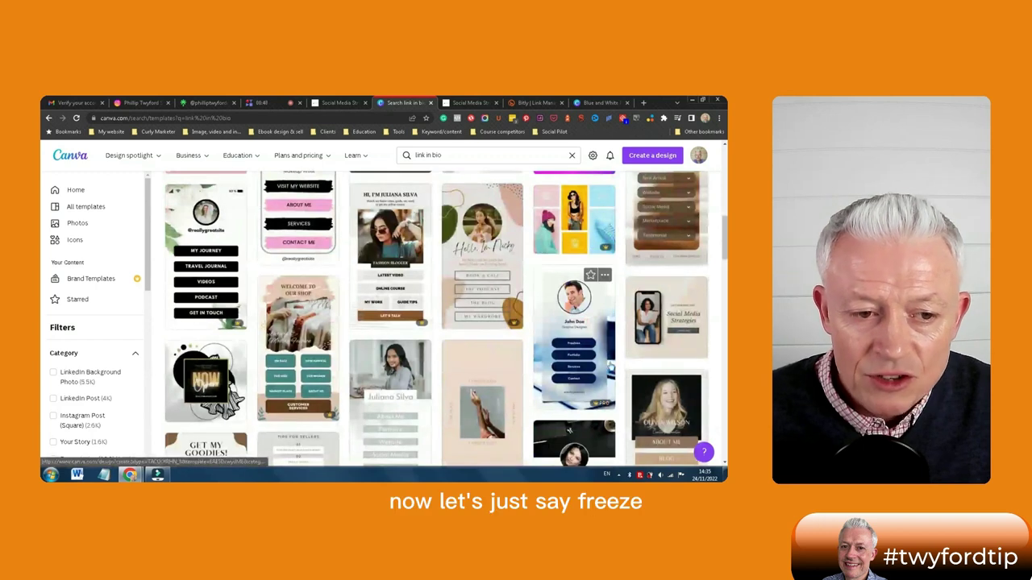
left_click(594, 326)
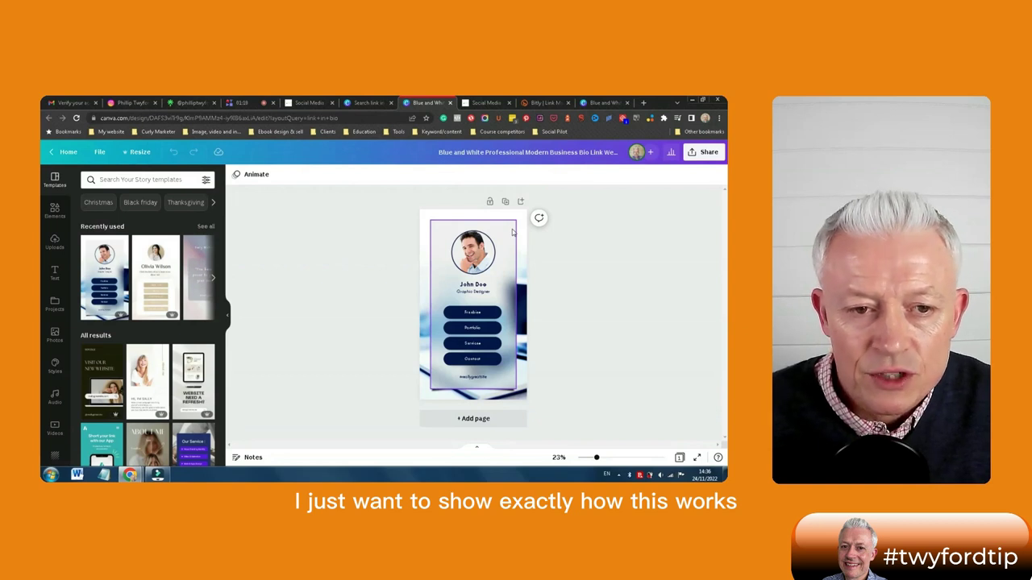
- Delete the sample profile photo and drop the presenter's uploaded headshot into the circular frame
left_click(475, 254)
key("Delete")
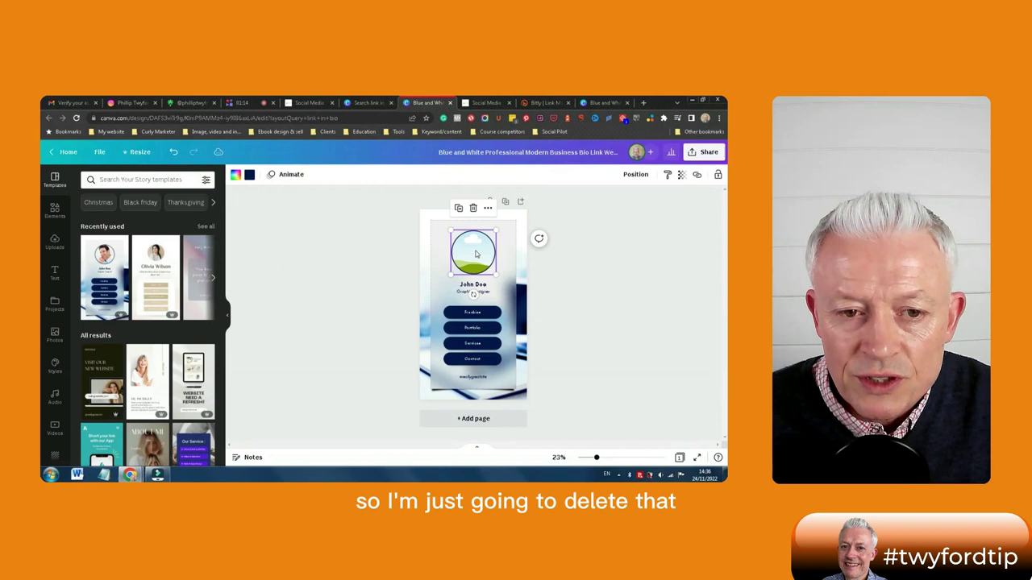
left_click(56, 242)
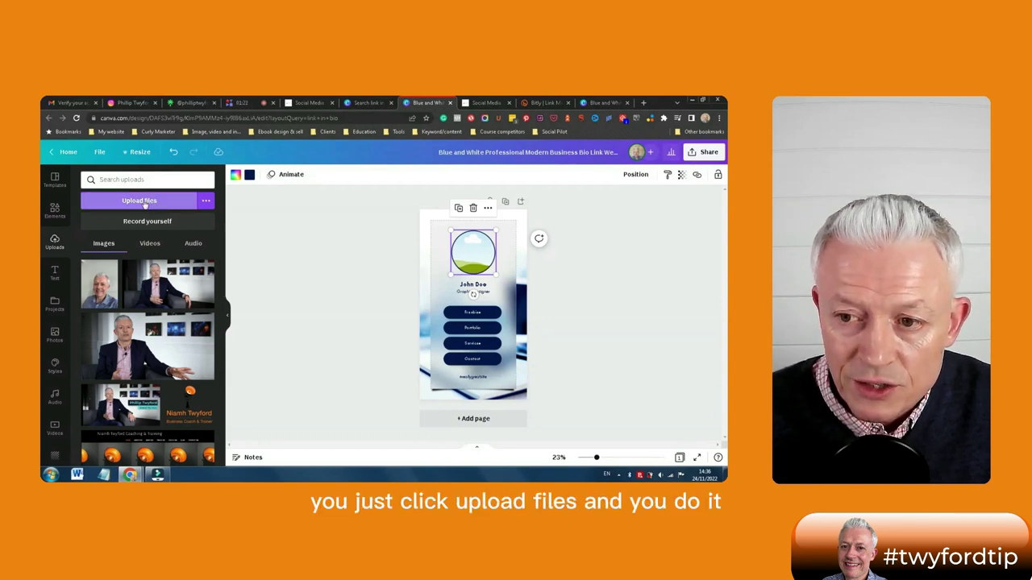
left_click_drag(98, 282, 467, 253)
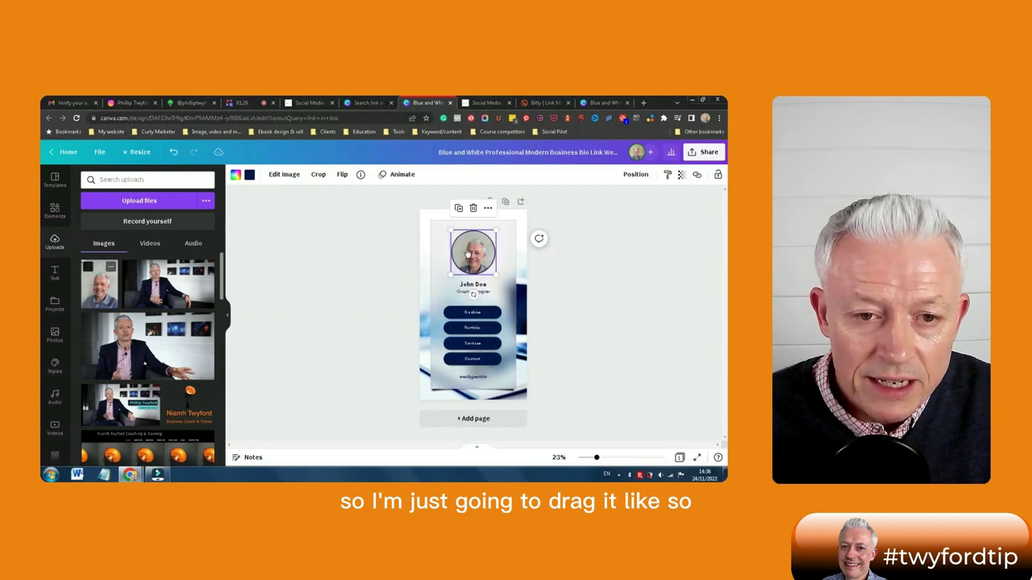
left_click(522, 290)
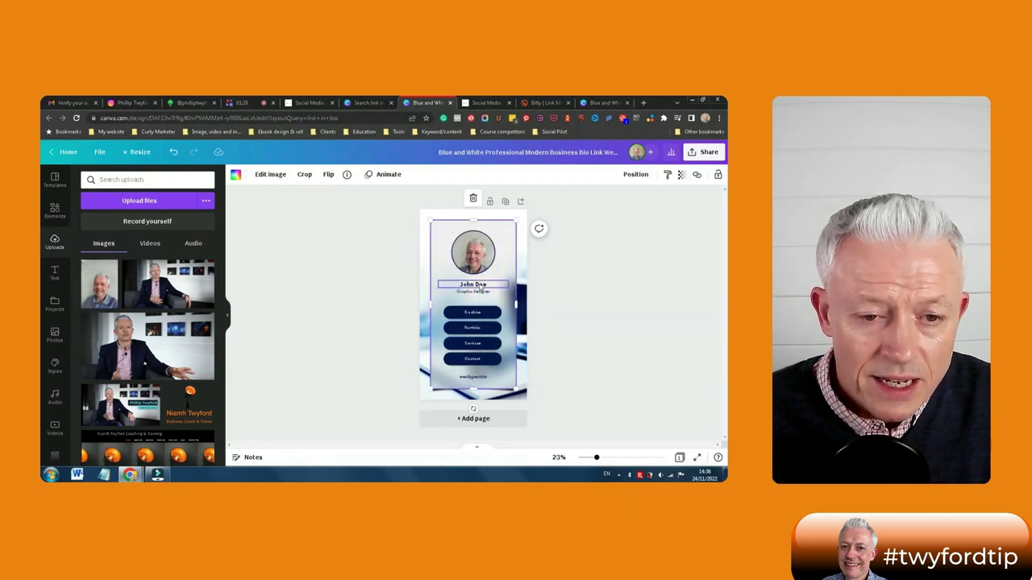
- Change the heading to the presenter's first name and the Graphic Designer subtitle to 'Digital'
left_click(480, 286)
left_click(480, 286)
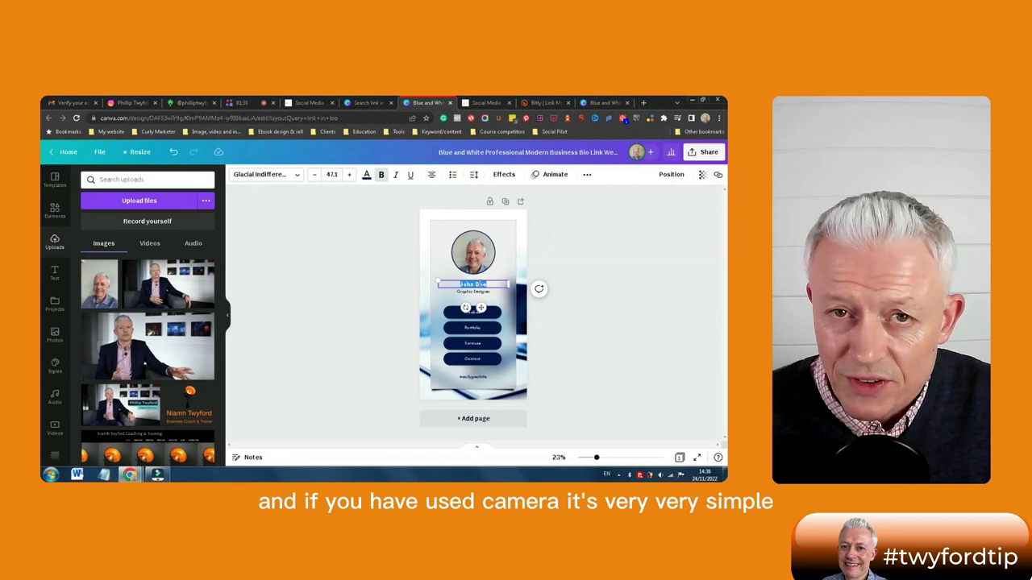
type("P")
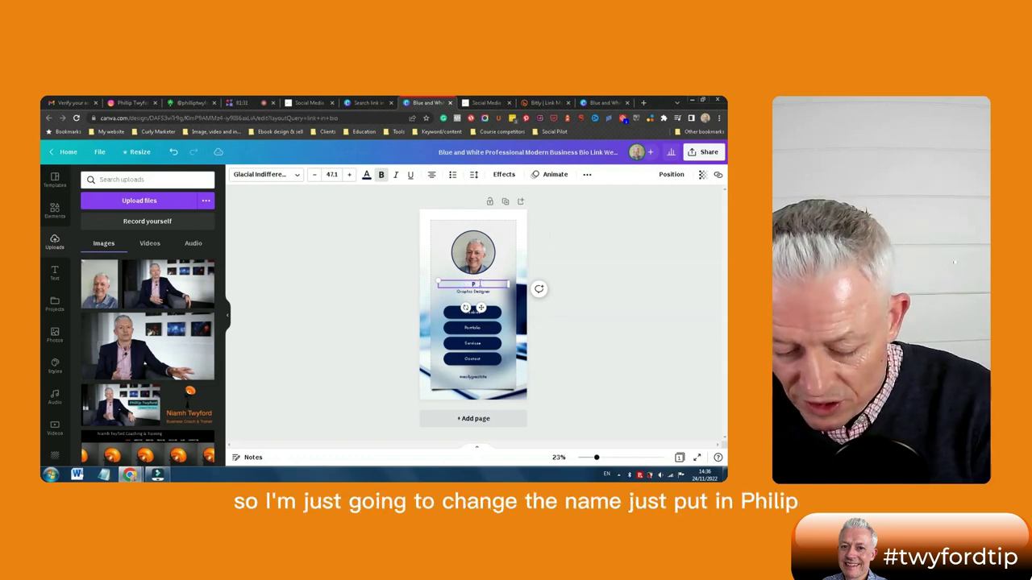
type("hilip")
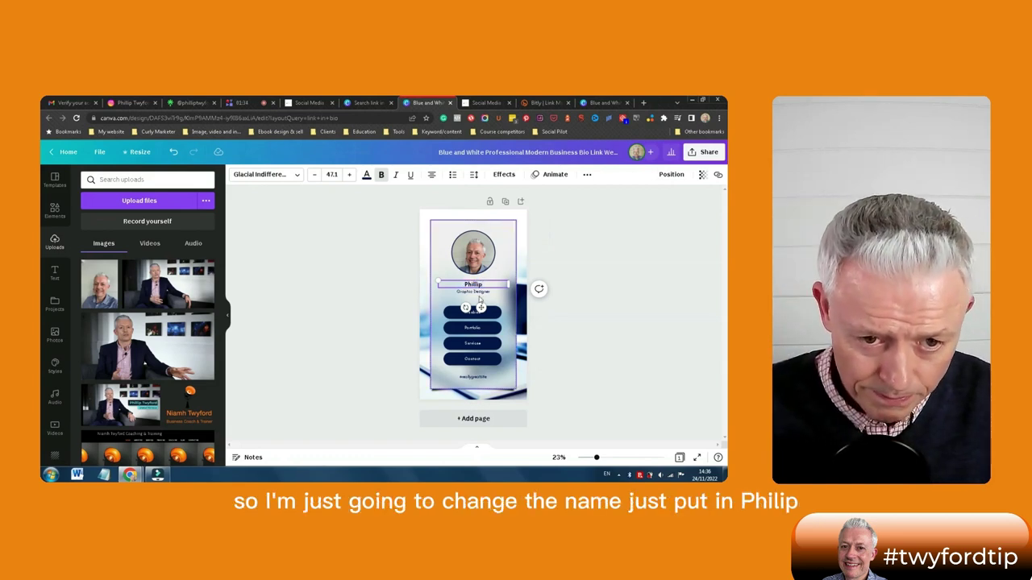
left_click(483, 298)
left_click(483, 296)
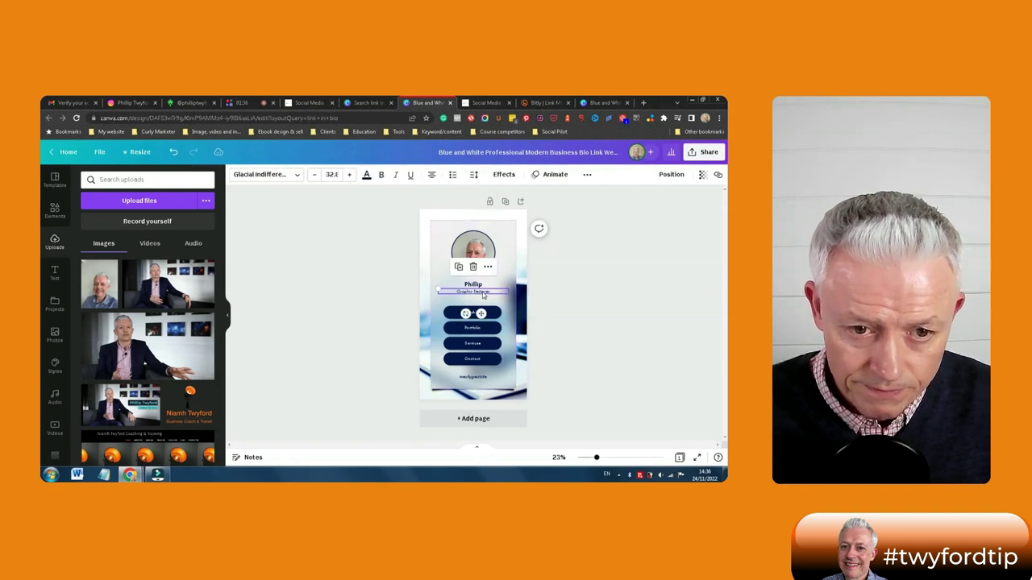
type("Digital")
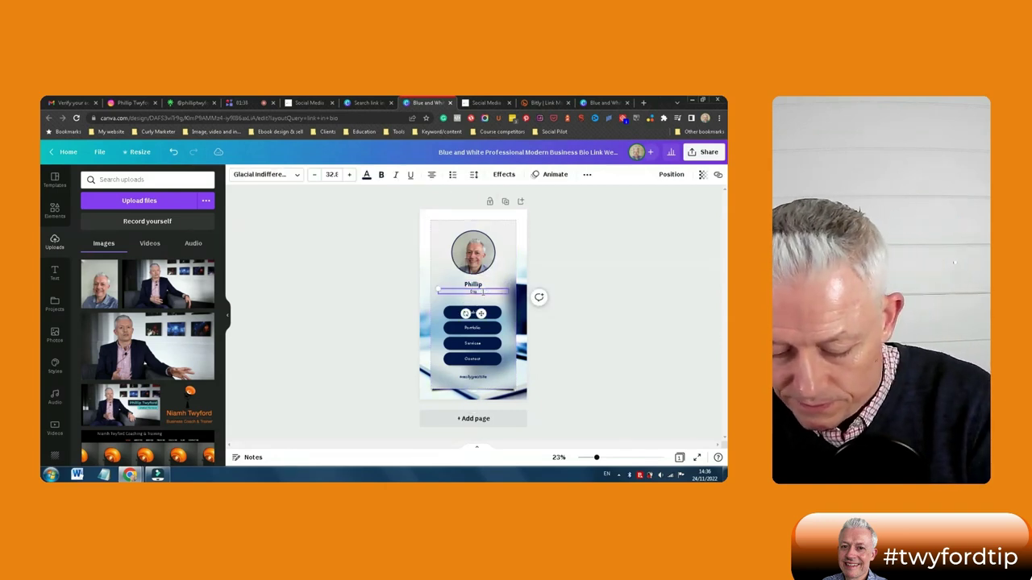
left_click(583, 278)
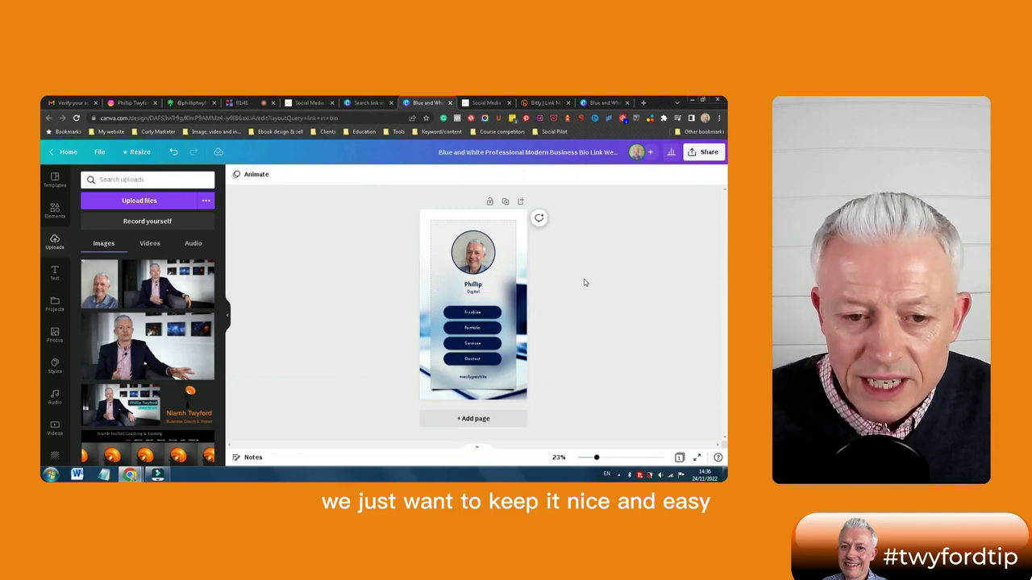
- Relabel the first button from Freebie to 'Strategy'
left_click(482, 314)
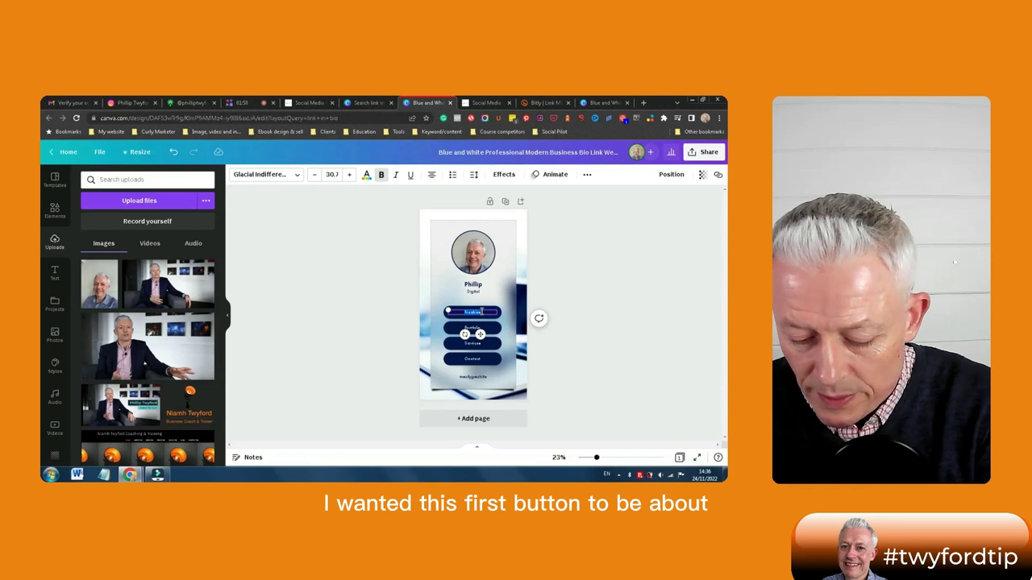
type("Blog")
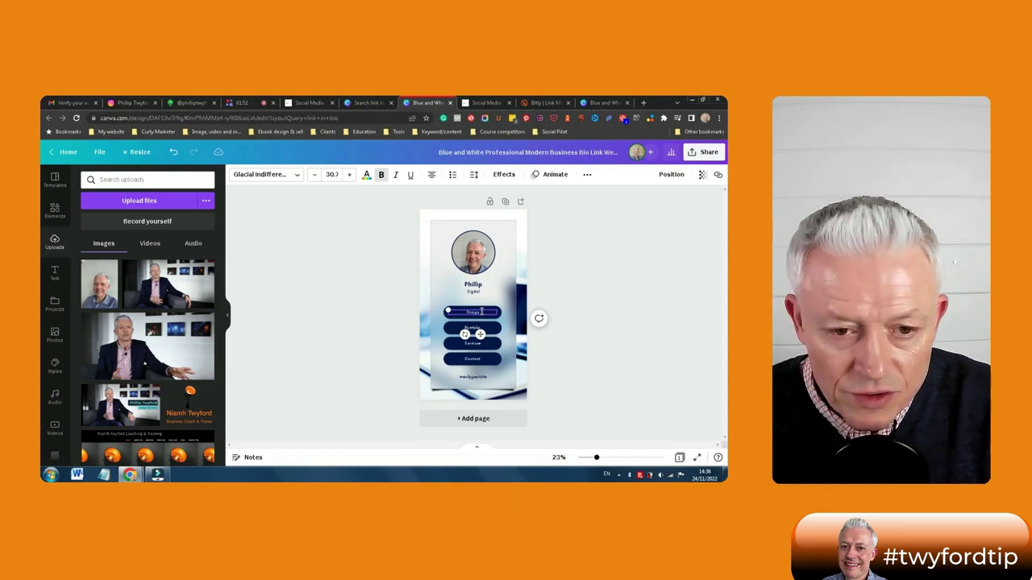
type("s")
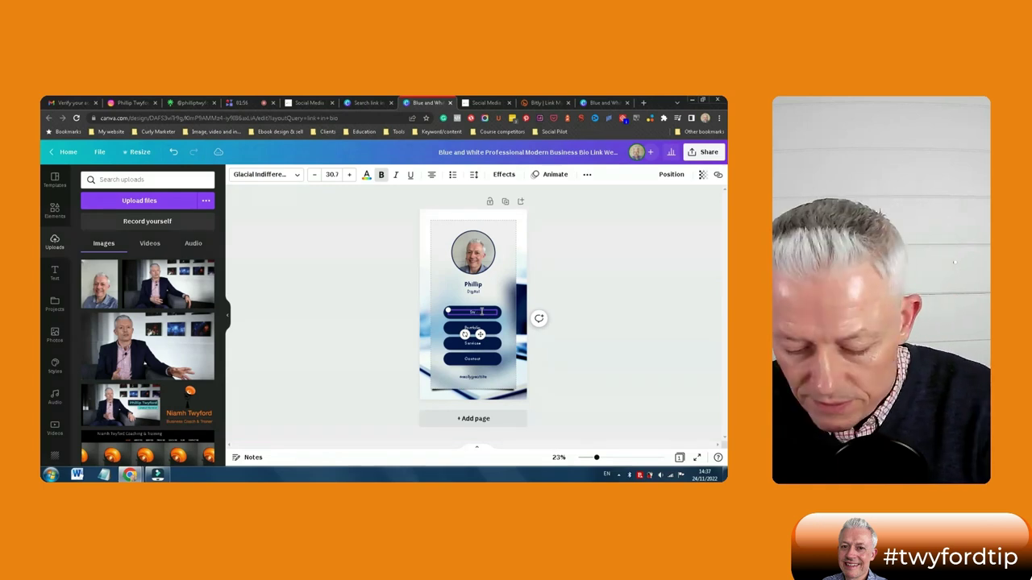
type("Strategy")
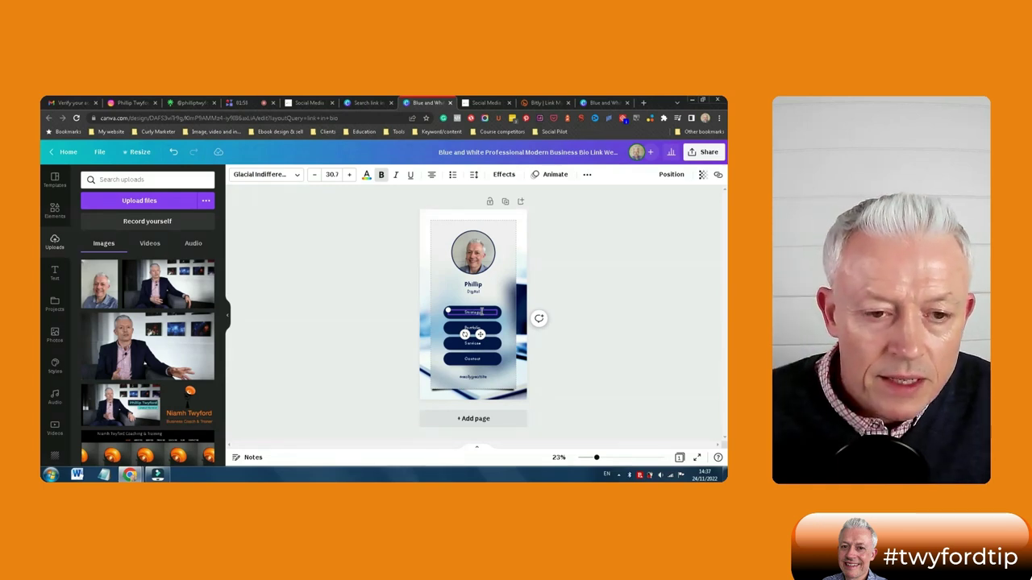
left_click(483, 316)
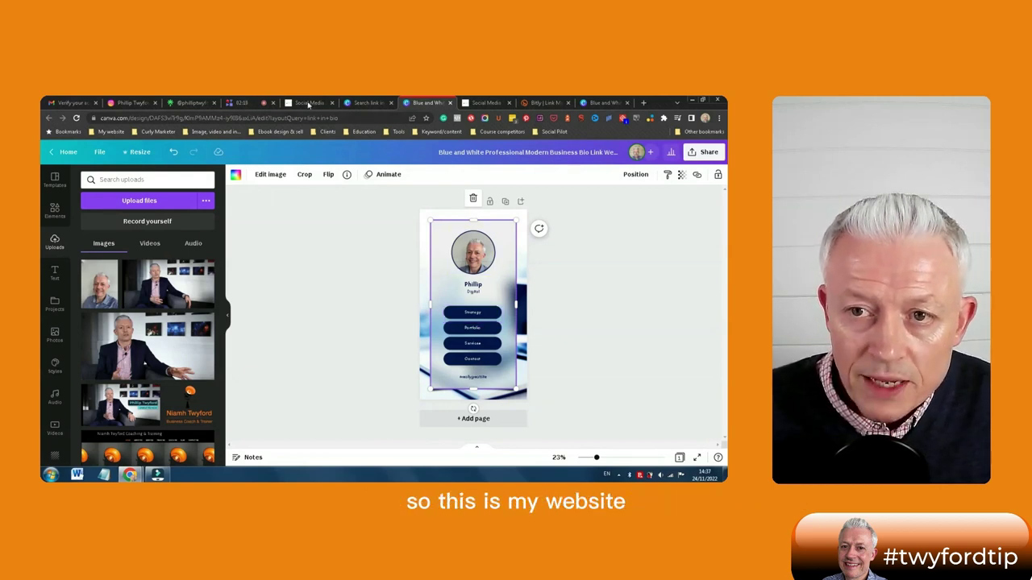
- Select the Social Media Strategy page's URL in another browser tab to copy it
left_click(308, 103)
left_click(249, 117)
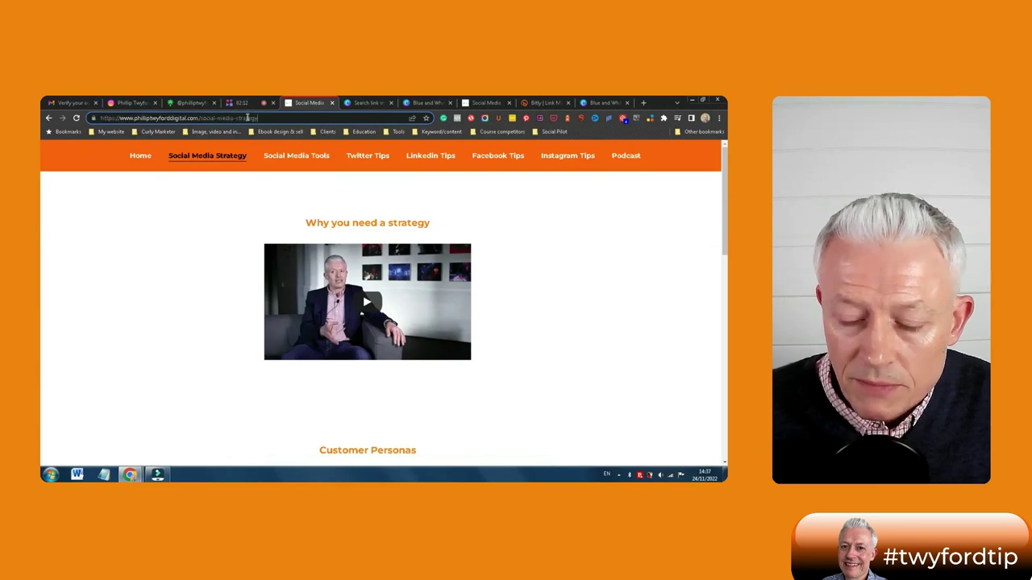
left_click(249, 117)
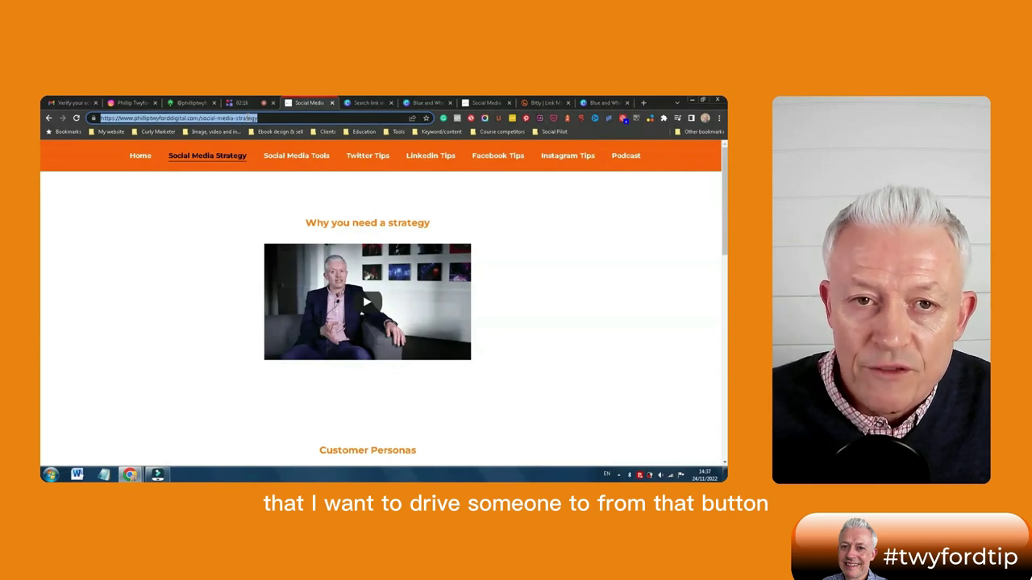
- Link the Strategy button to the pasted Social Media Strategy page URL
left_click(432, 103)
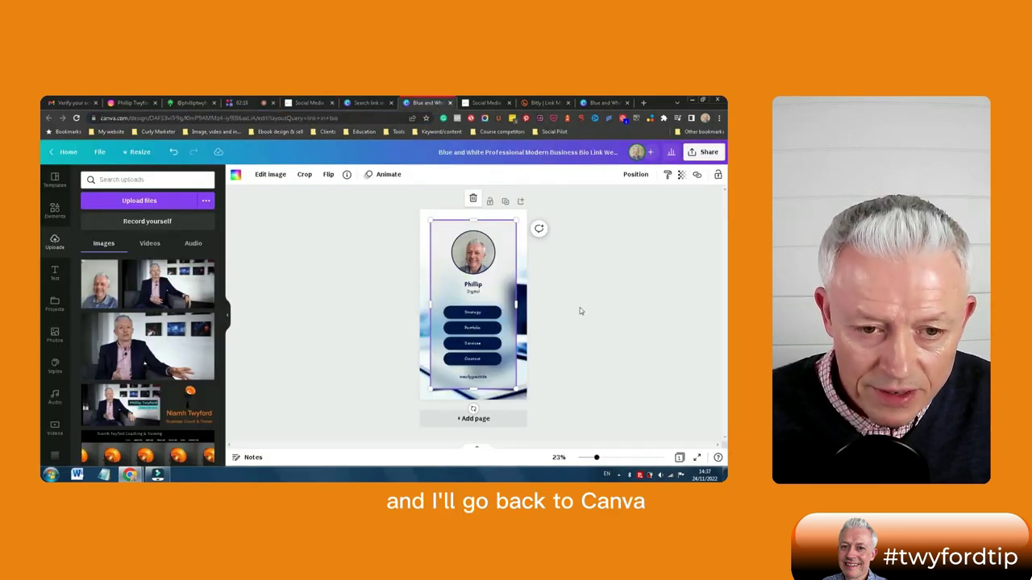
left_click(483, 313)
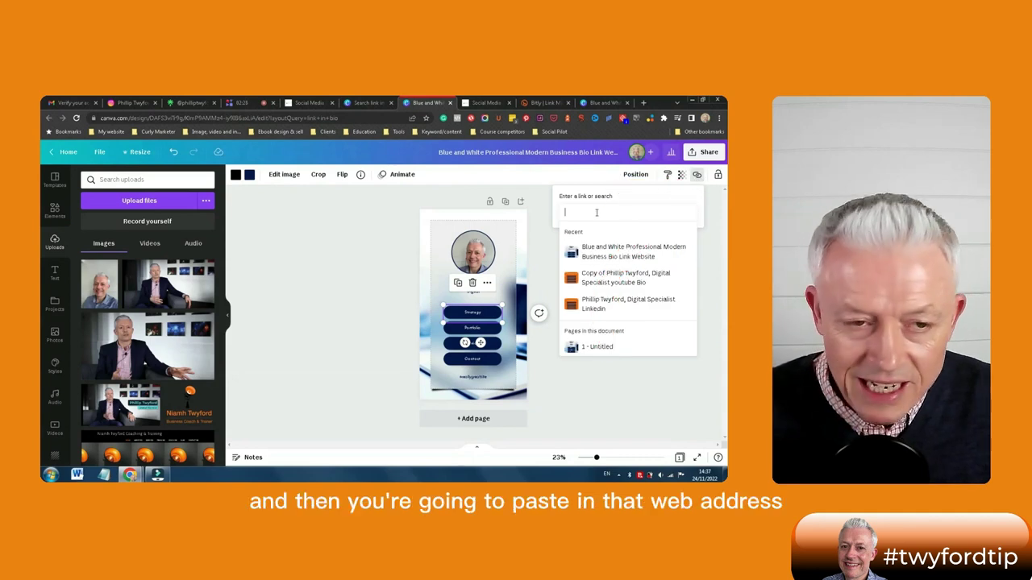
key("ctrl+v")
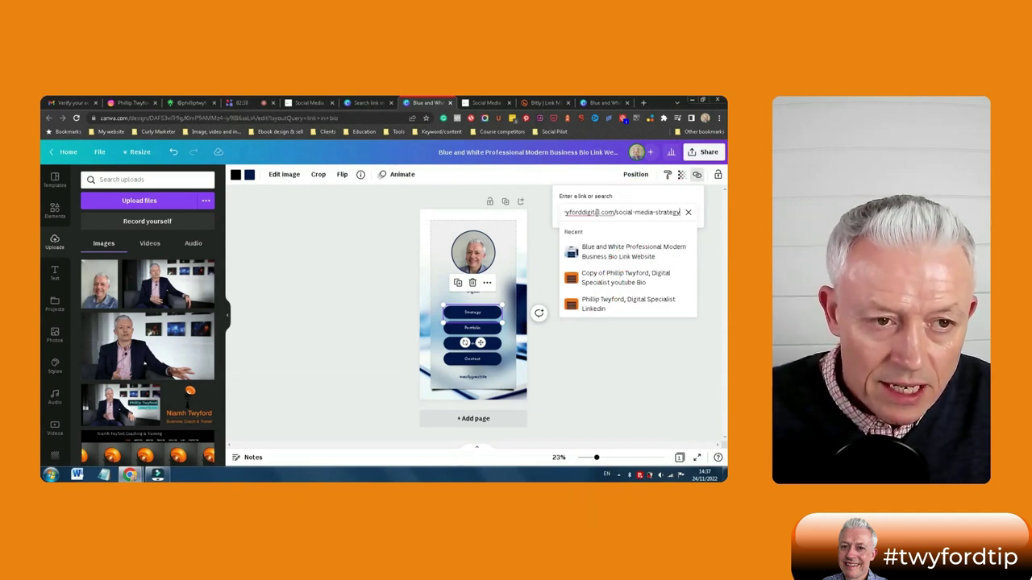
key("Return")
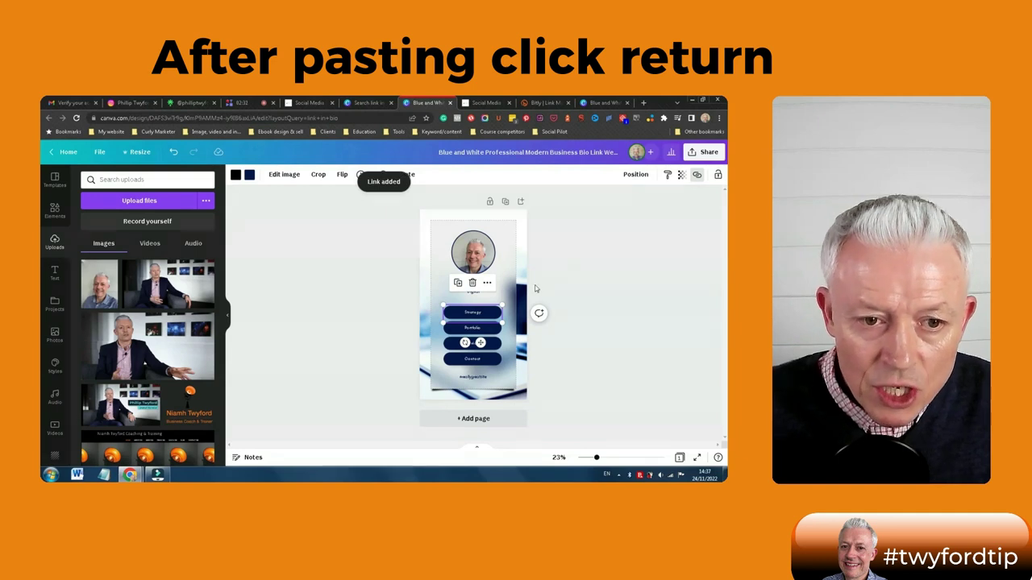
left_click(507, 325)
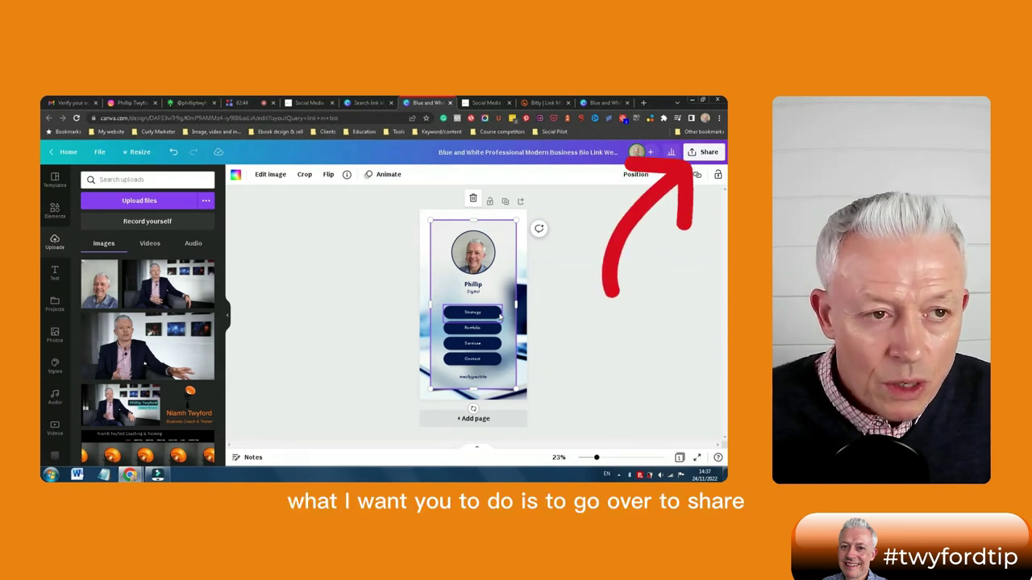
- Publish the design as a website with the Scrolling web style and open it
left_click(693, 154)
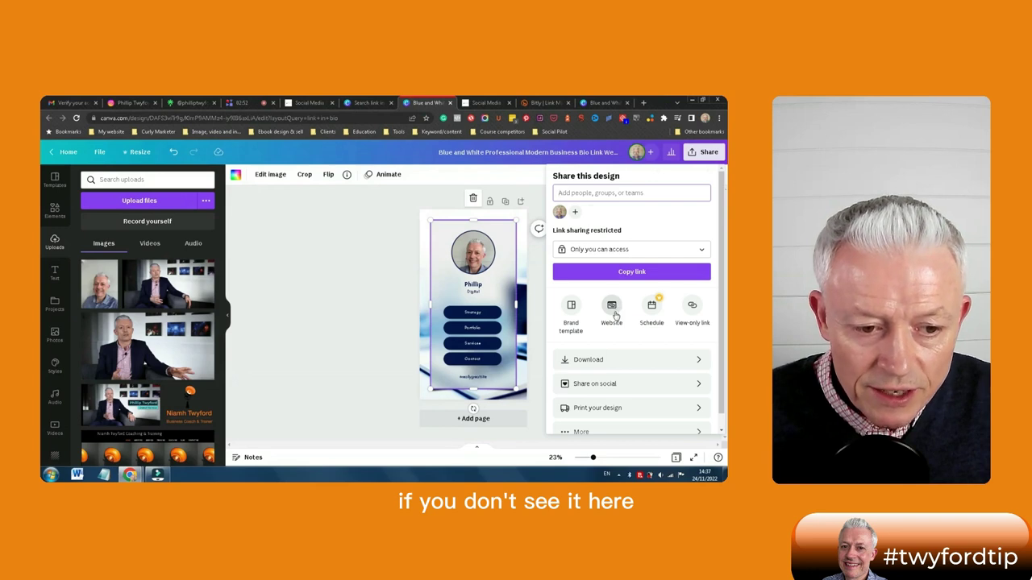
left_click(590, 434)
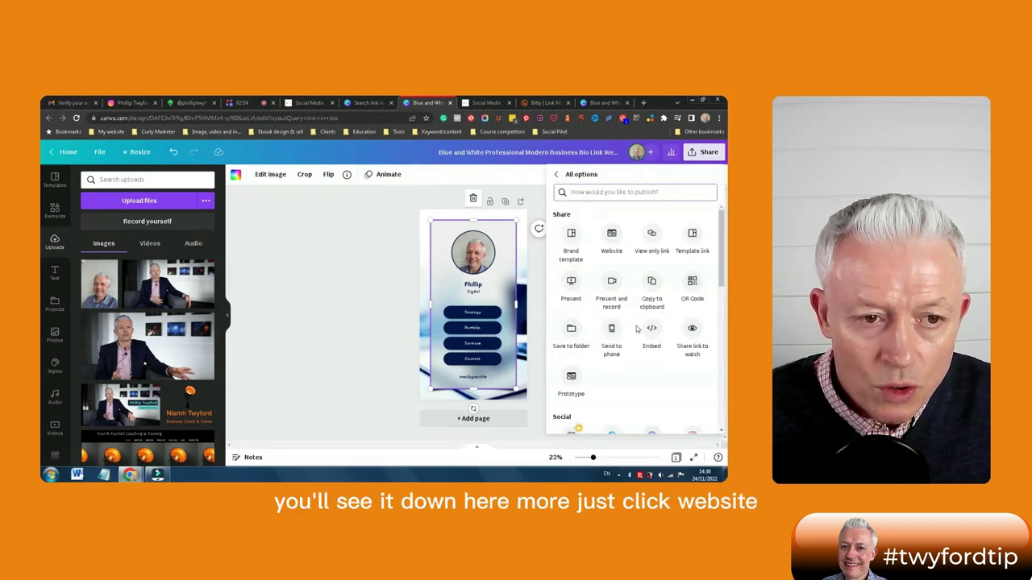
left_click(611, 238)
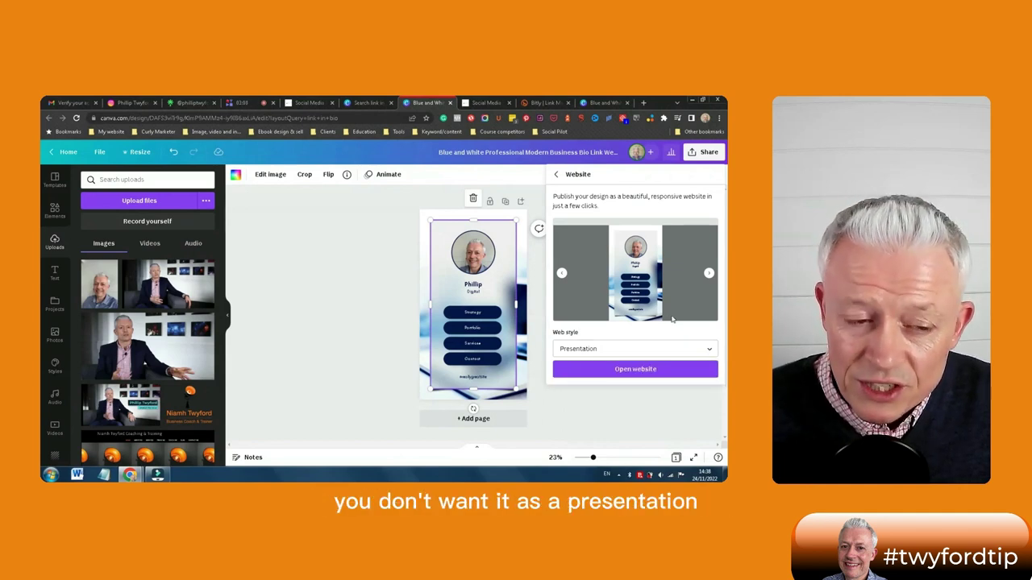
left_click(708, 348)
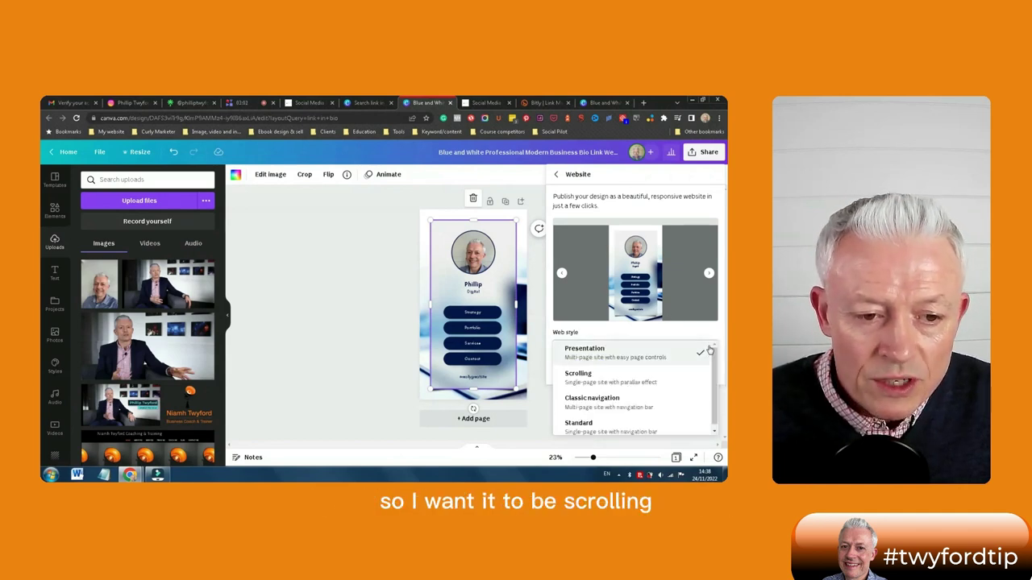
left_click(579, 380)
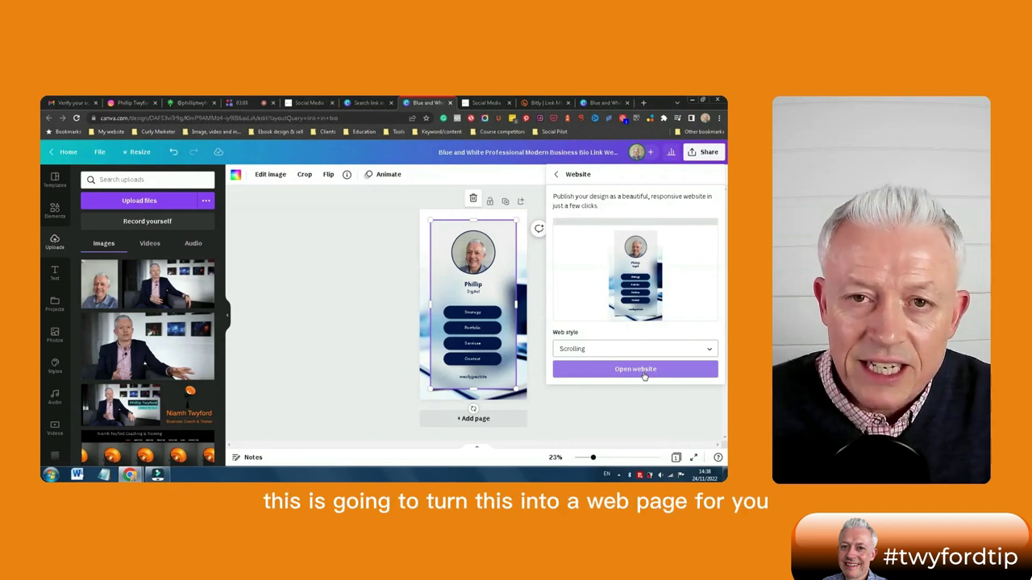
left_click(644, 370)
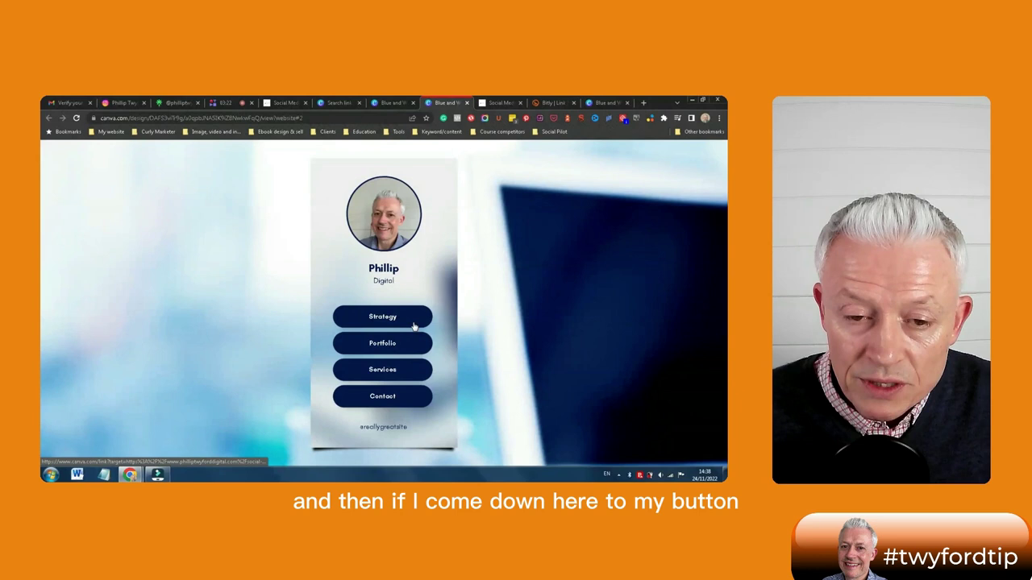
- Test the published Strategy button, then return to the published bio site tab
left_click(413, 325)
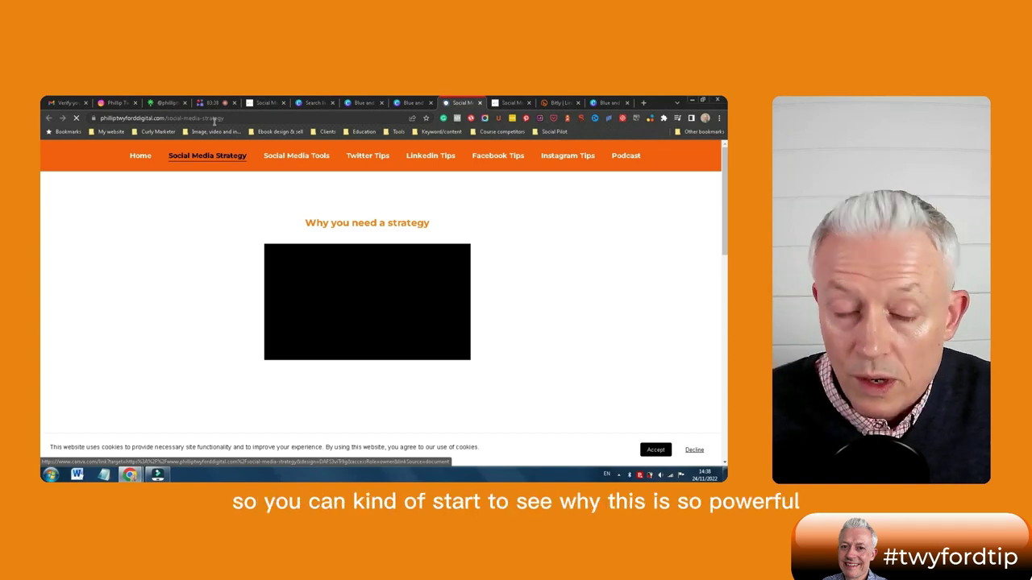
left_click(412, 103)
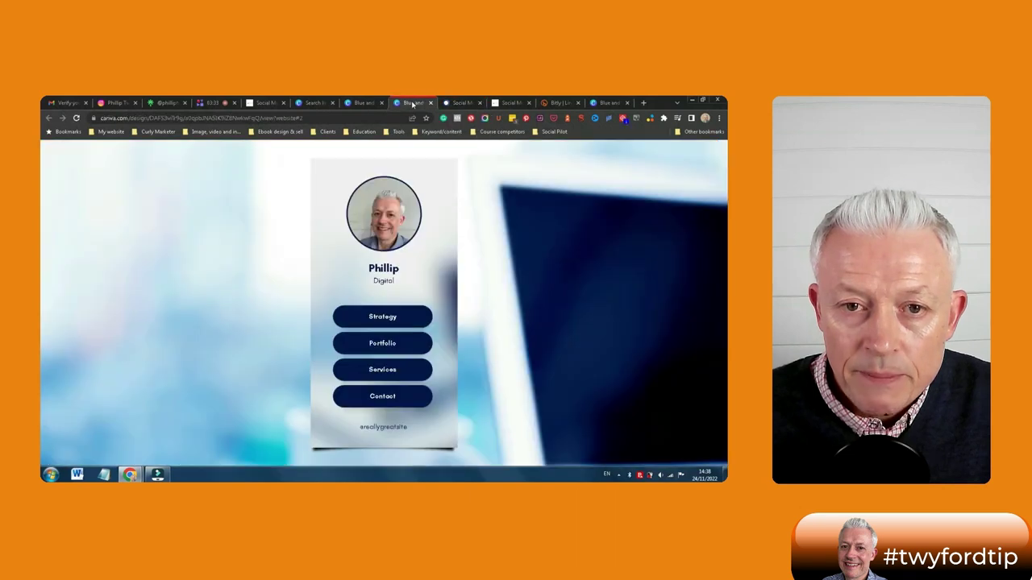
- Select the published bio site's long URL in the address bar for copying
left_click(311, 118)
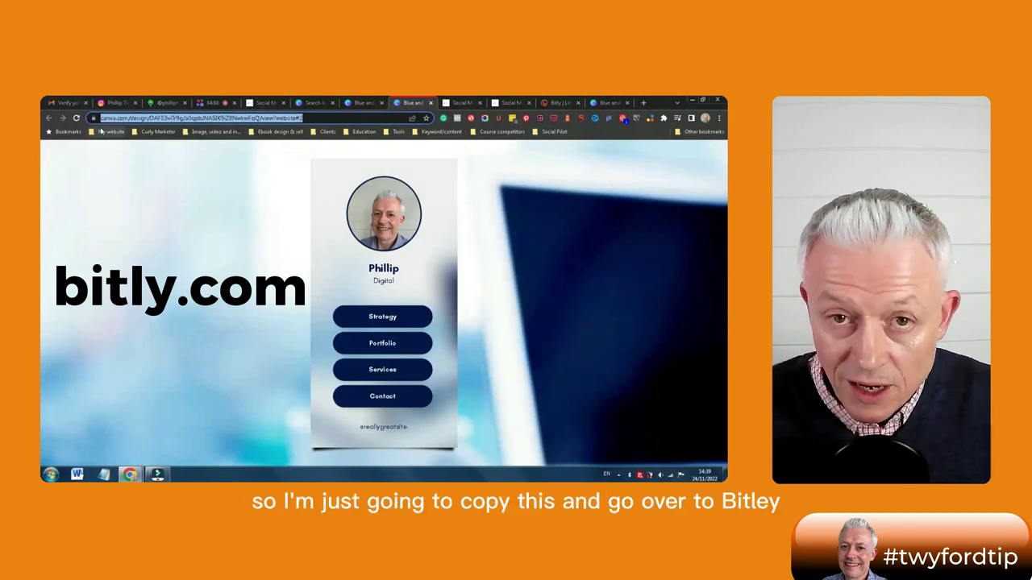
- Start a new Bitly link with the published Canva website URL pasted as its destination
left_click(568, 105)
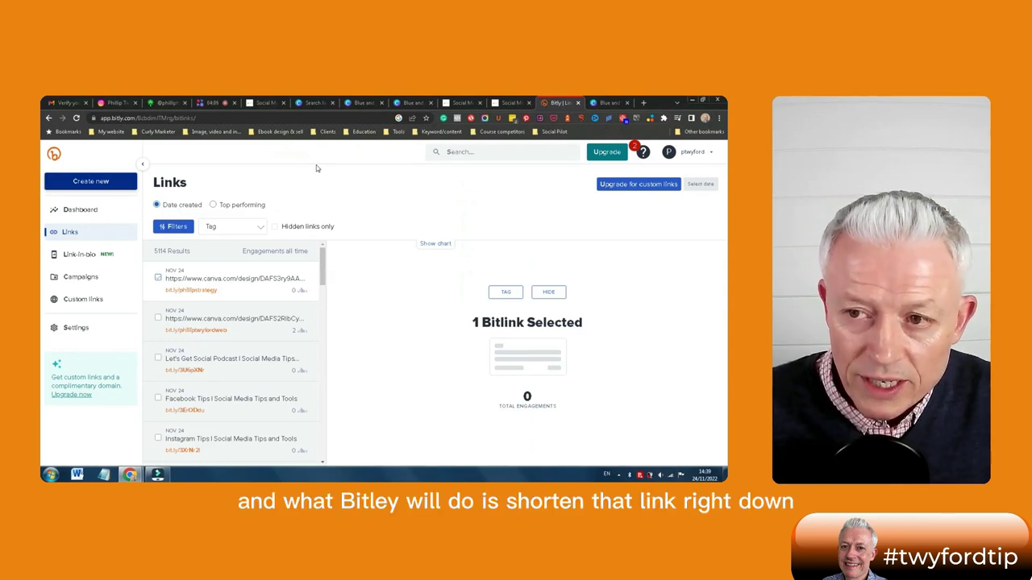
left_click(103, 183)
left_click(162, 187)
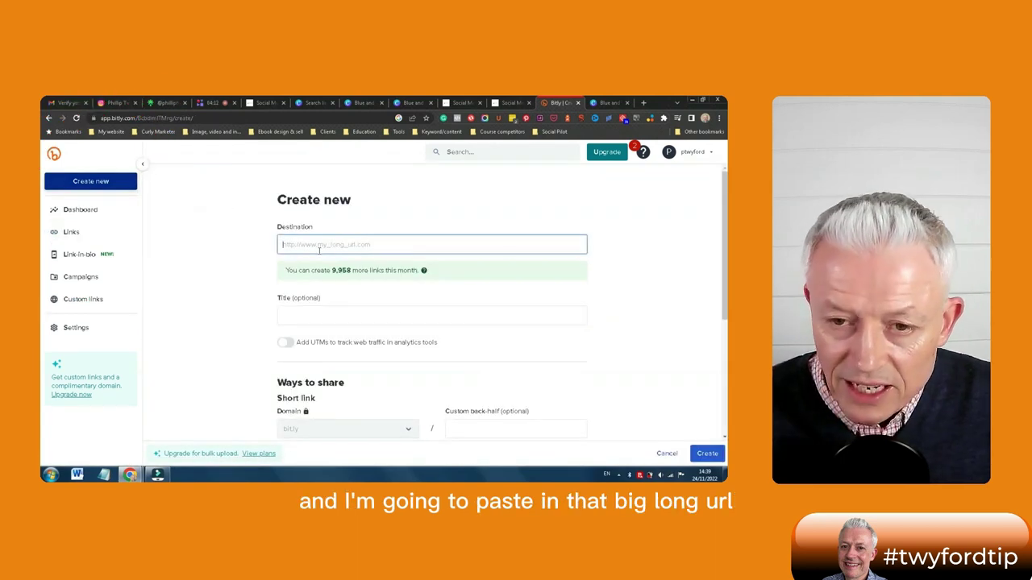
type("https://www.canva.com/design/DAFS3viTr9g/a0qpbJNA5lK9lZ8NwkwFqQ/view?website#2")
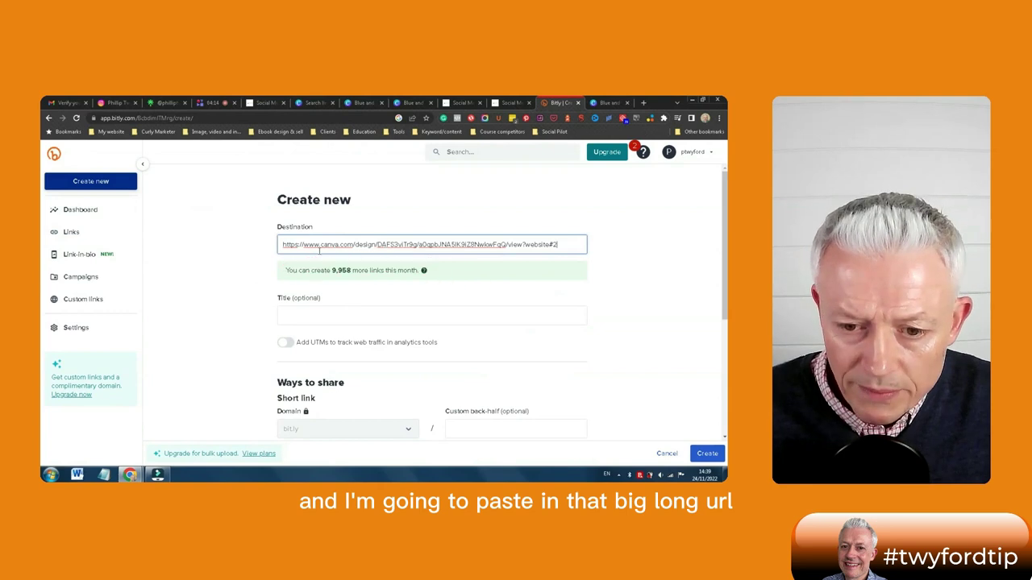
- Set the custom back-half to 'philstrat' and create the bit.ly/philstrat short link
scroll(370, 362, "down", 1)
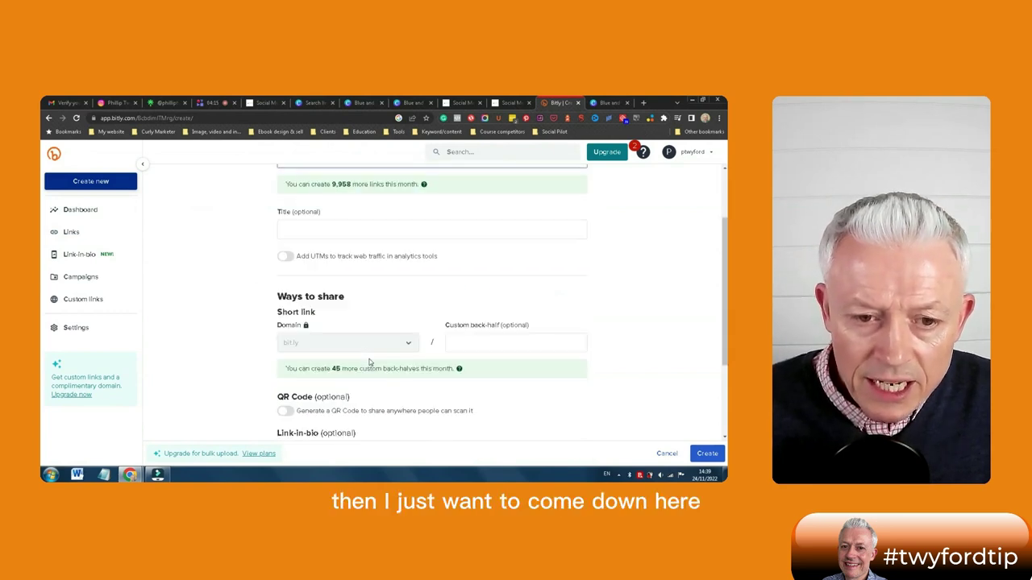
left_click(471, 346)
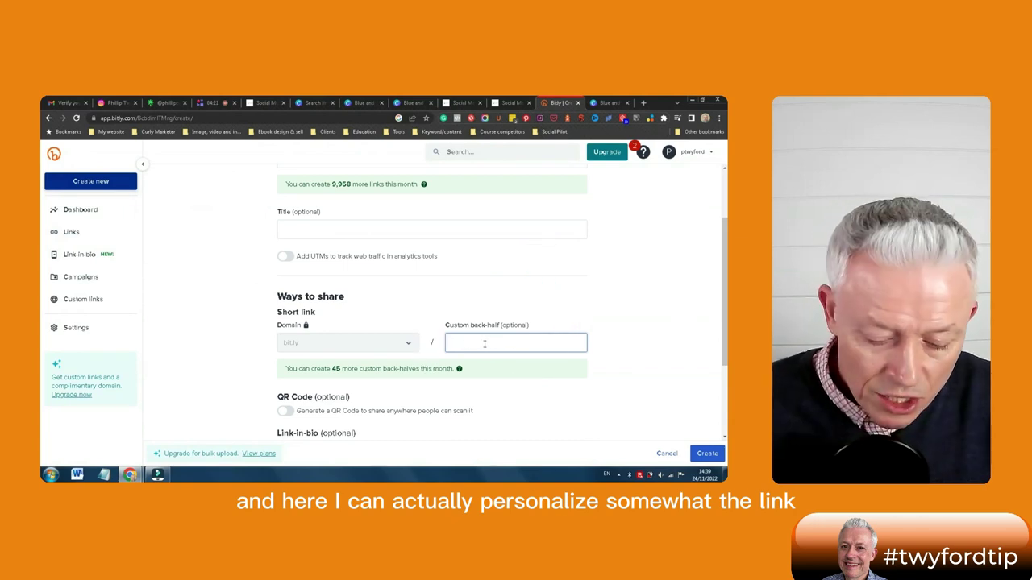
type("phill")
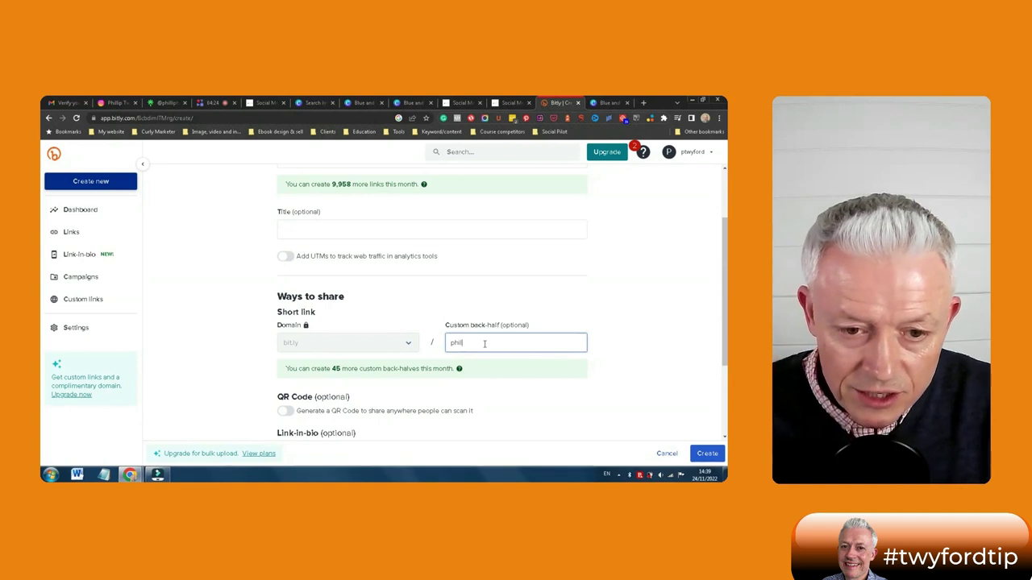
type("strat")
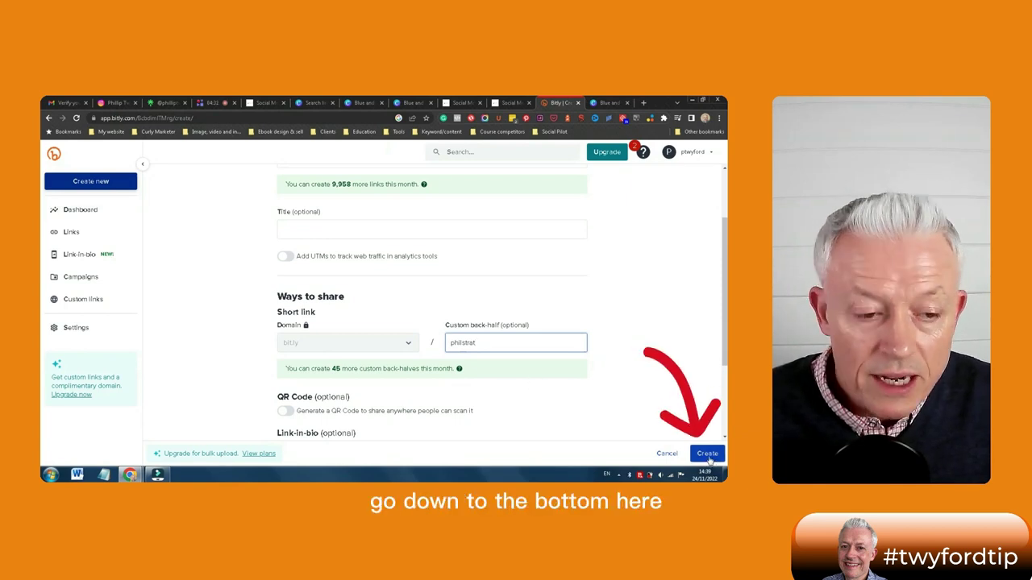
left_click(710, 457)
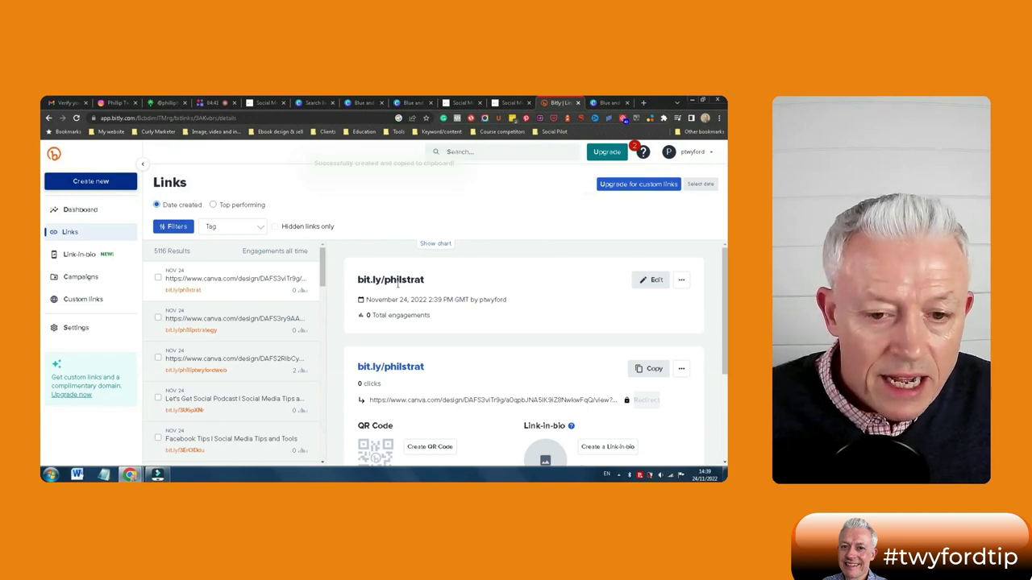
- Copy bit.ly/philstrat and load it in a new browser tab to test it
left_click(652, 370)
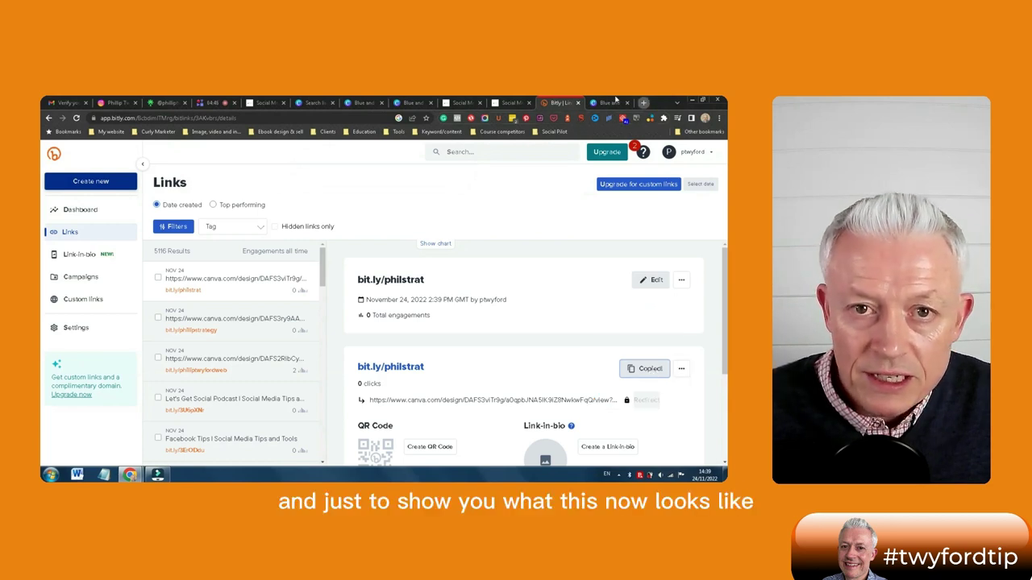
left_click(642, 102)
left_click(372, 119)
key("ctrl+v")
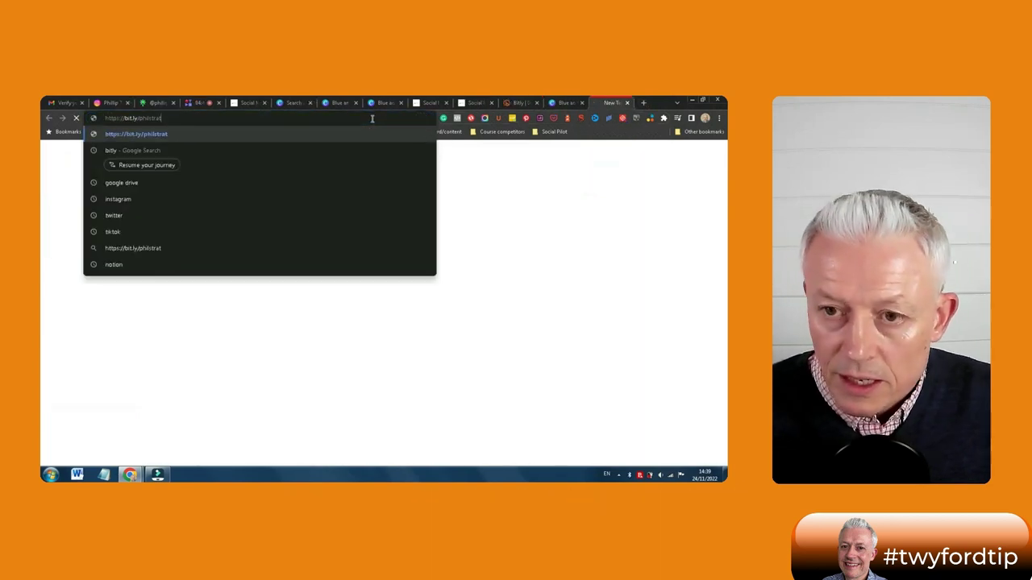
key("Return")
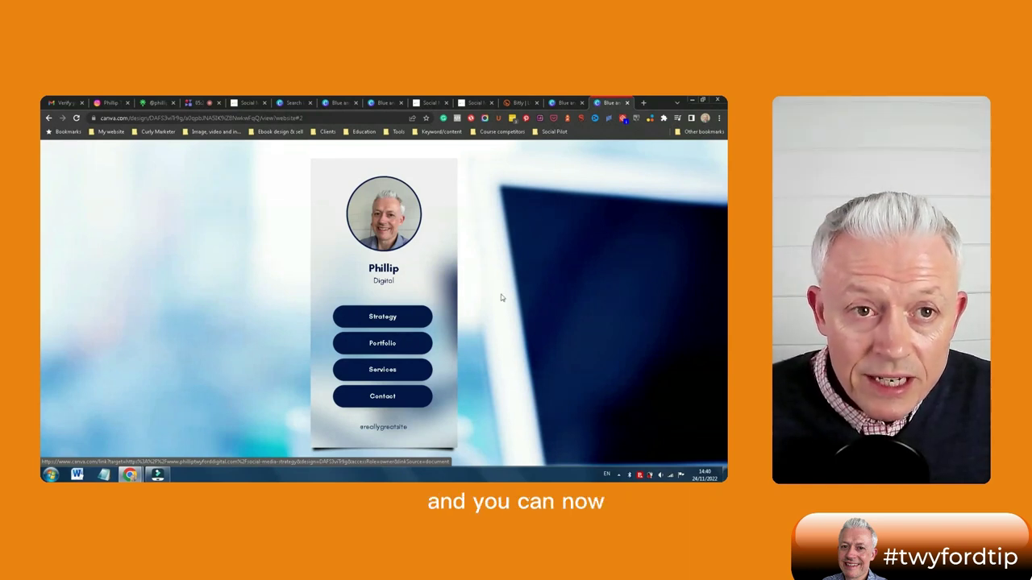
left_click(525, 104)
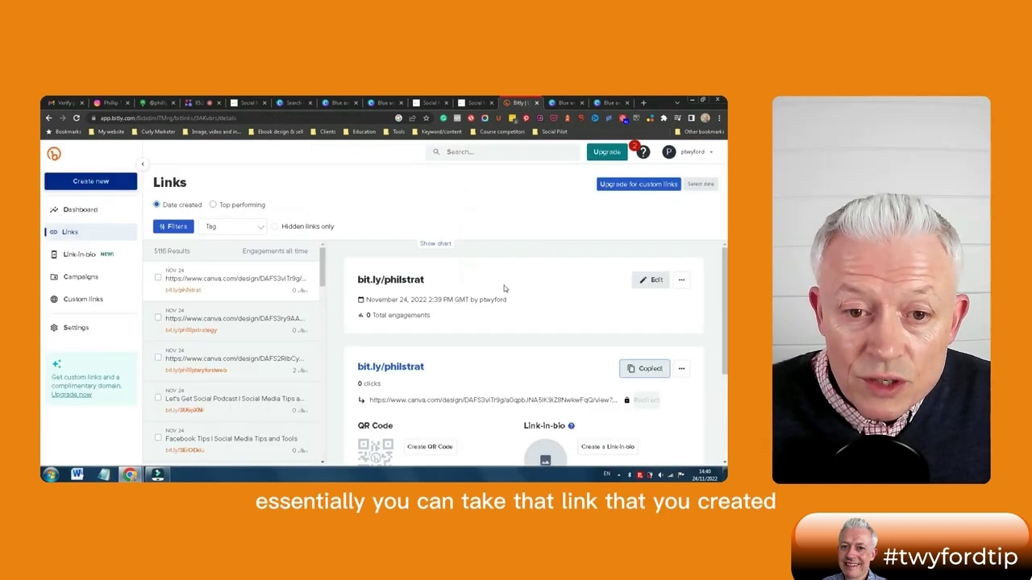